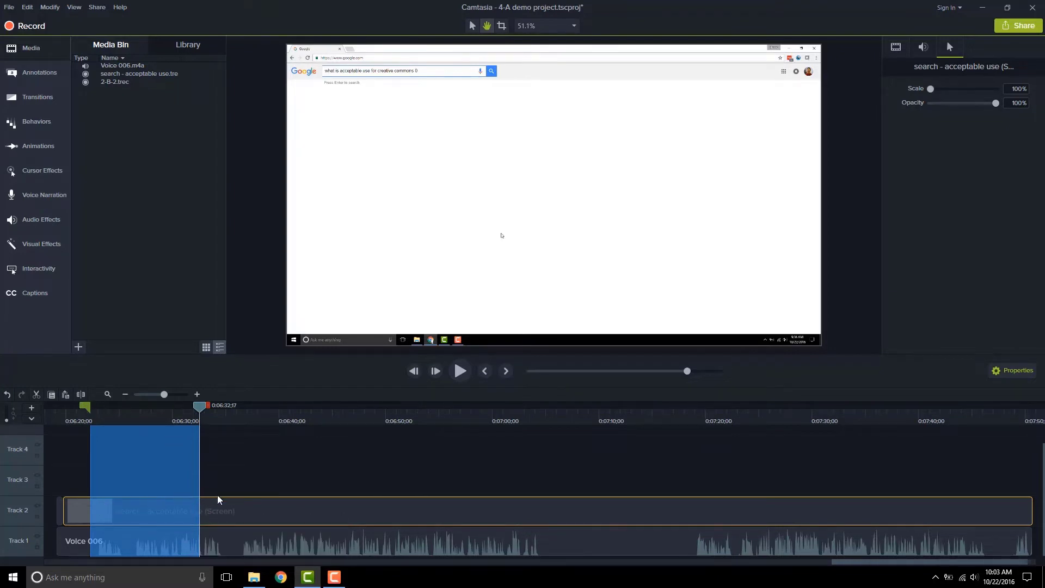
# - Split the Track 2 screen recording at about 0:06:32 and at 0:06:22;11 to isolate the section with the search typing
pyautogui.moveTo(202, 410)
pyautogui.mouseDown()
pyautogui.moveTo(156, 410)
pyautogui.moveTo(200, 407)
pyautogui.mouseUp()
pyautogui.press('s')
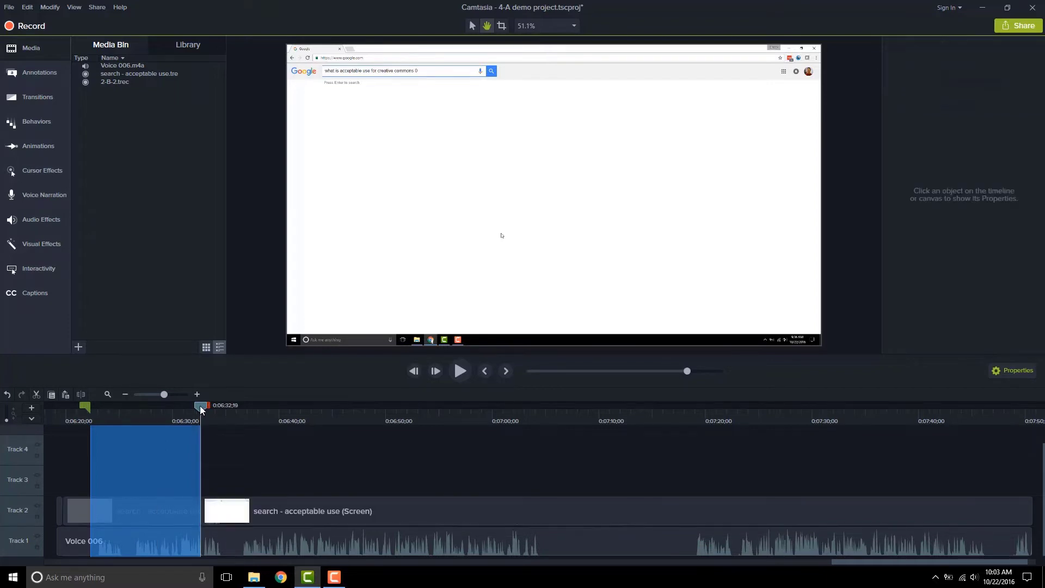
pyautogui.moveTo(200, 407); pyautogui.dragTo(93, 409)
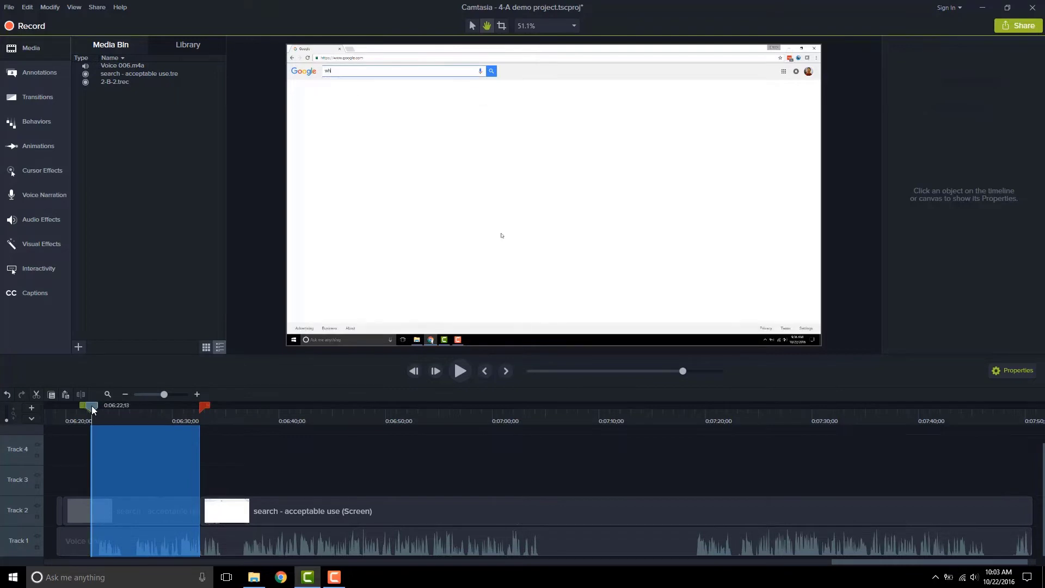
pyautogui.click(124, 508)
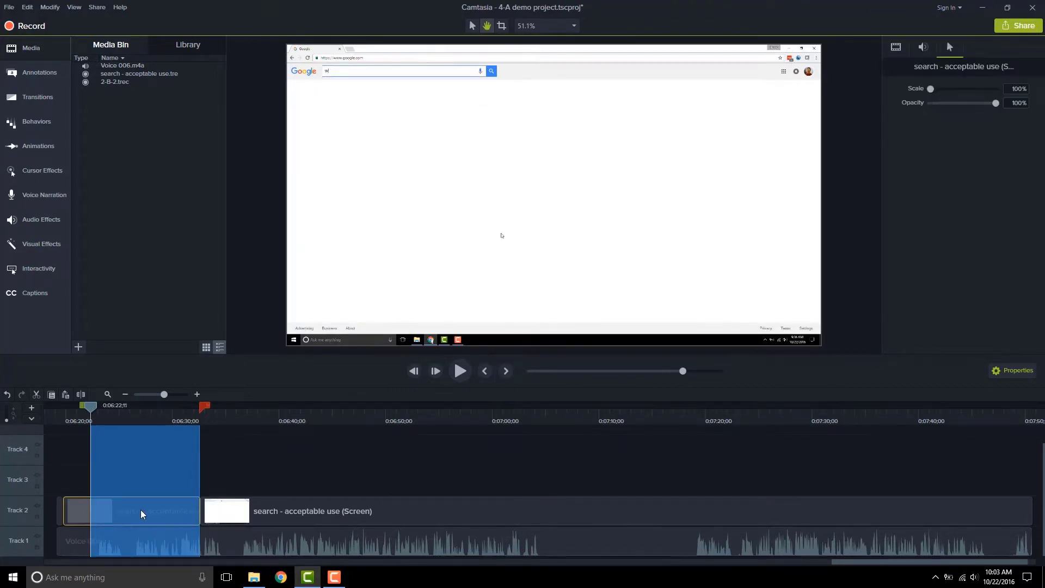
pyautogui.click(140, 509)
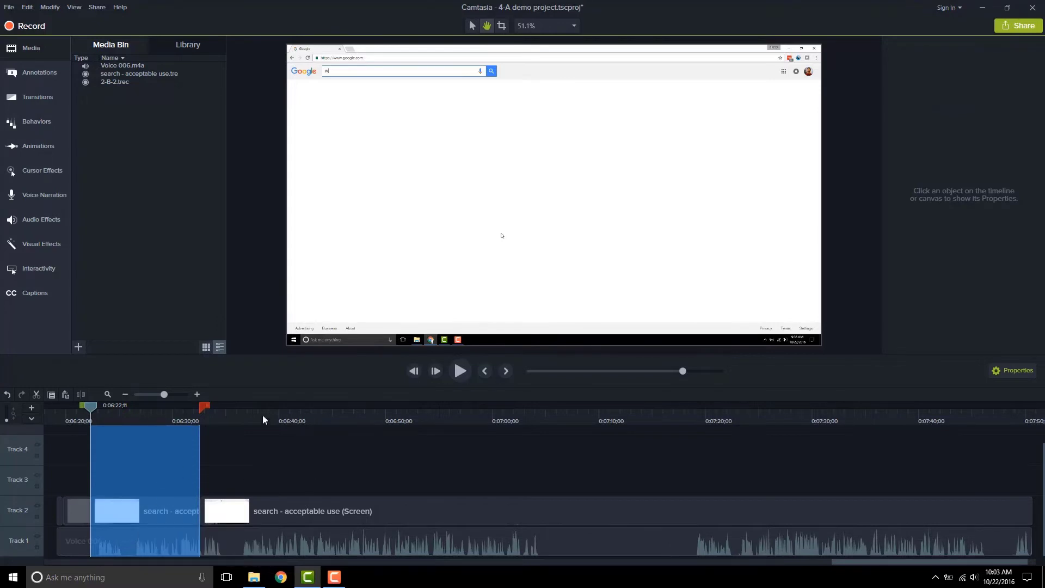
# - Move the isolated middle piece of the screen recording from Track 2 up to Track 3, keeping its start time
pyautogui.click(247, 415)
pyautogui.click(142, 511)
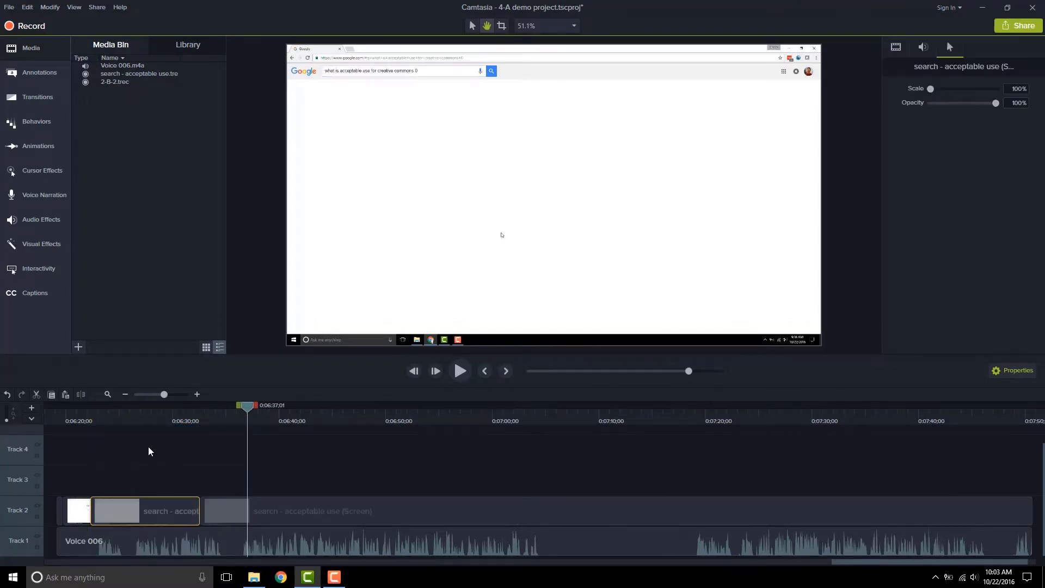
pyautogui.moveTo(131, 511); pyautogui.dragTo(120, 486)
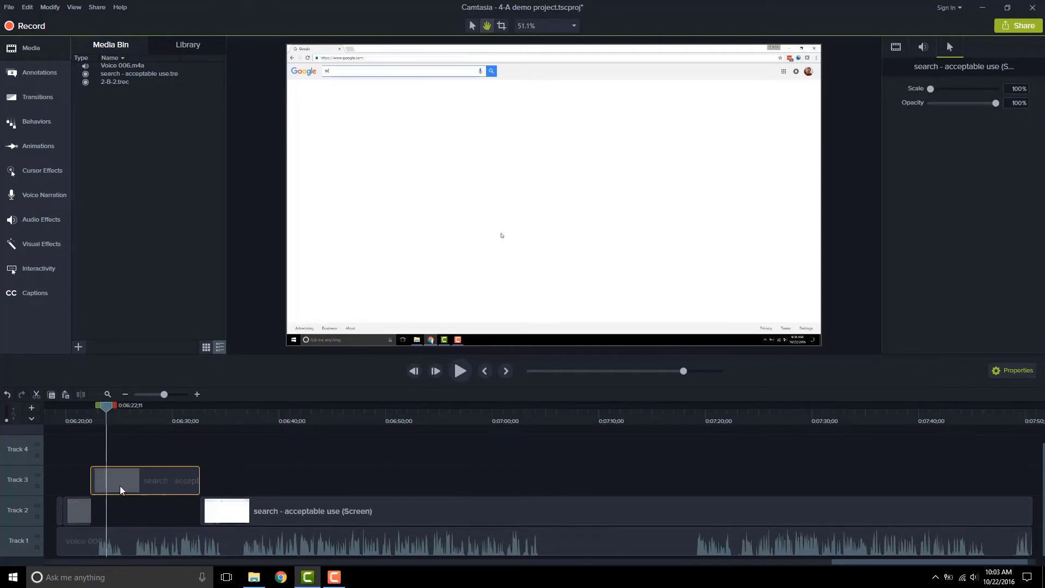
# - Scrub through the Track 3 clip and apply the Clip Speed visual effect to it
pyautogui.click(101, 410)
pyautogui.moveTo(101, 408); pyautogui.dragTo(201, 414)
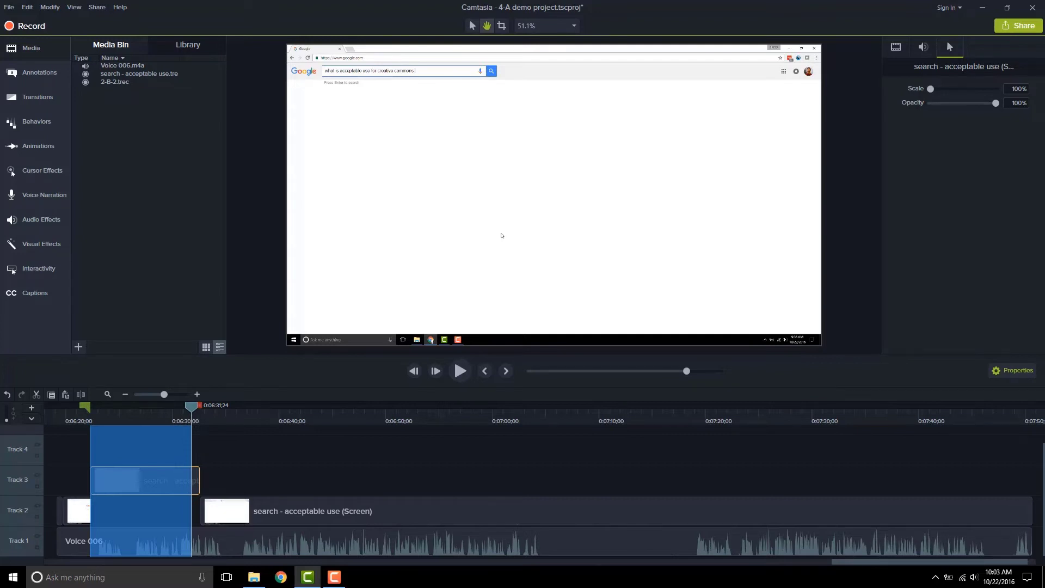
pyautogui.click(168, 480)
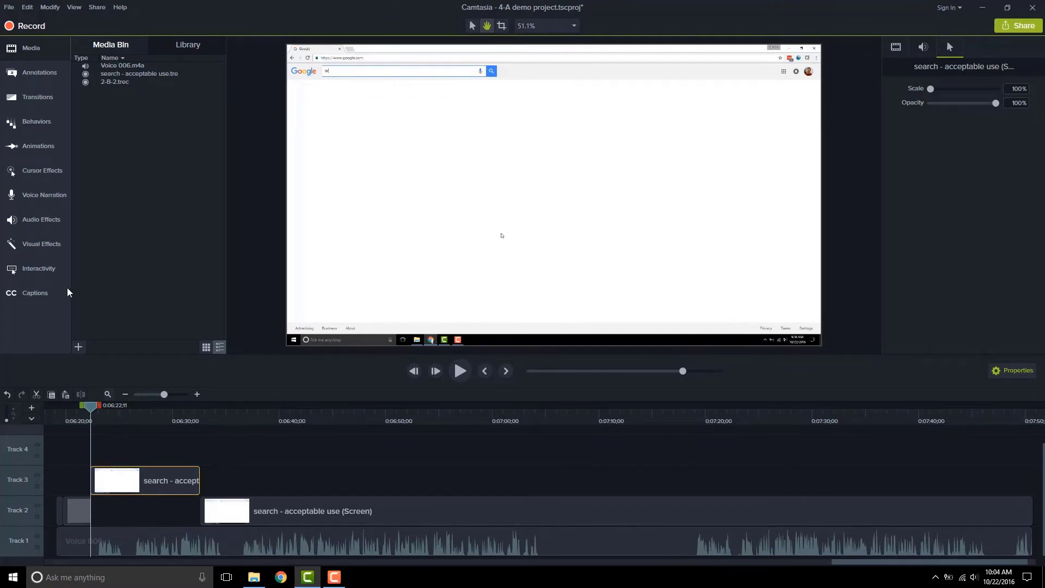
pyautogui.click(53, 240)
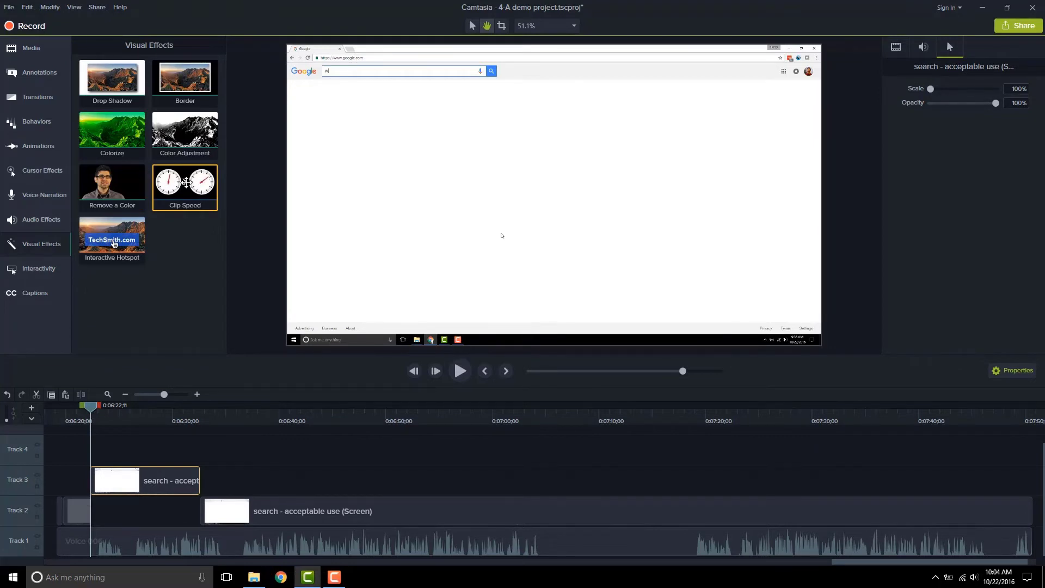
pyautogui.moveTo(186, 182); pyautogui.dragTo(139, 484)
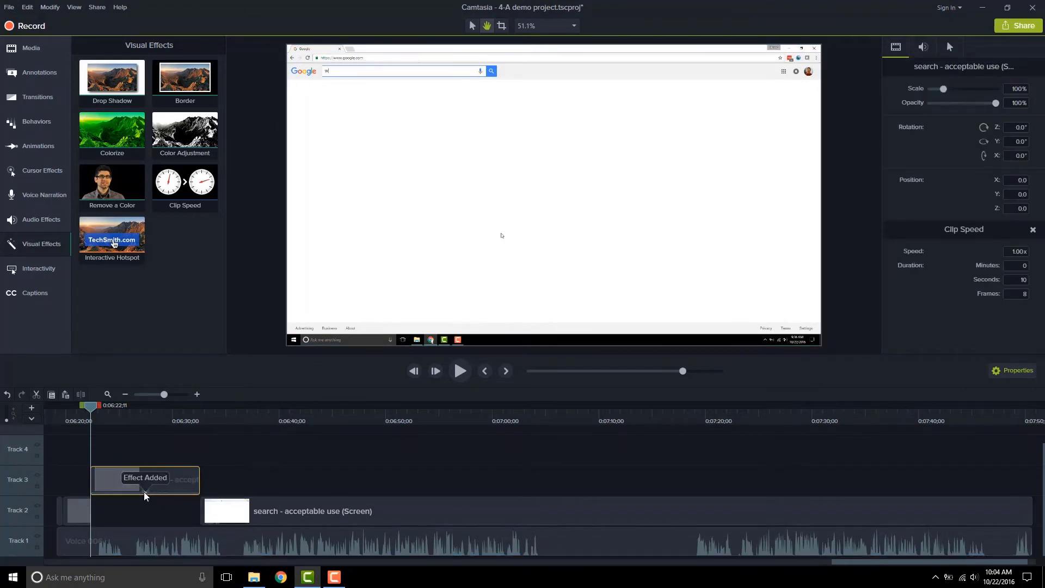
# - Reveal the Track 3 clip's effect bar and shorten it to a 3-second duration at 3.42x speed
pyautogui.click(145, 493)
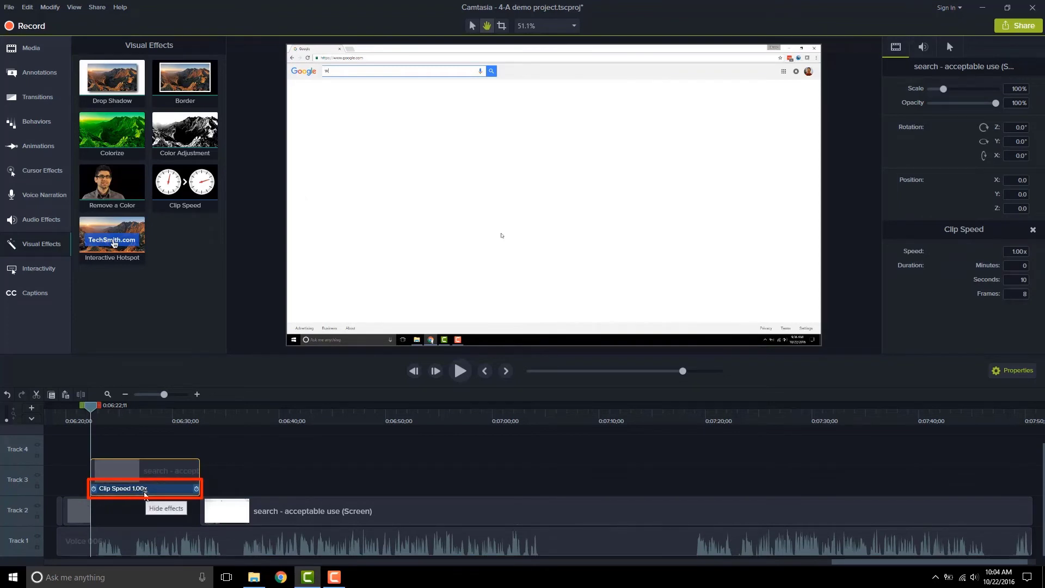
pyautogui.click(145, 493)
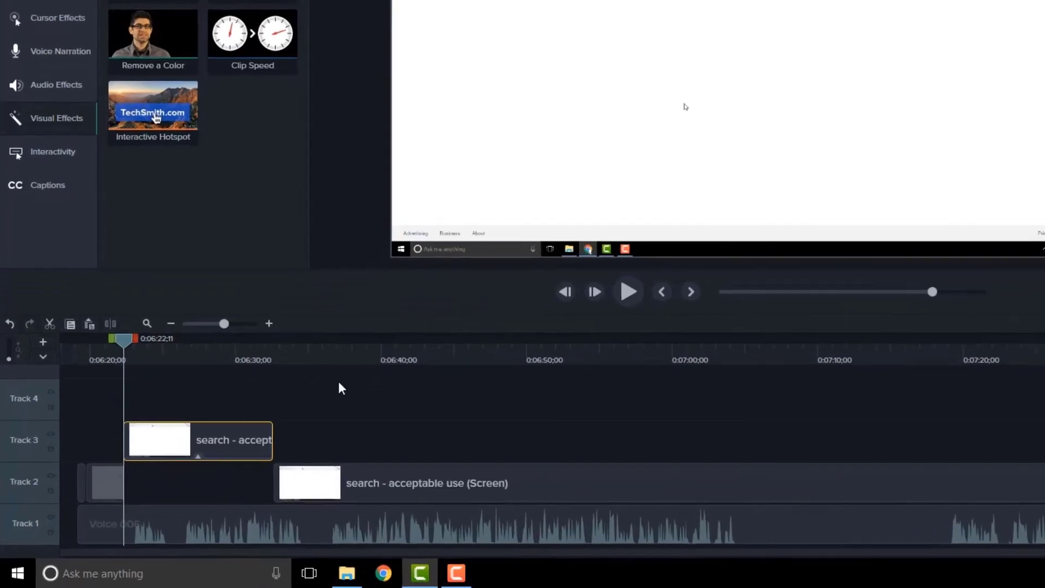
pyautogui.moveTo(198, 489)
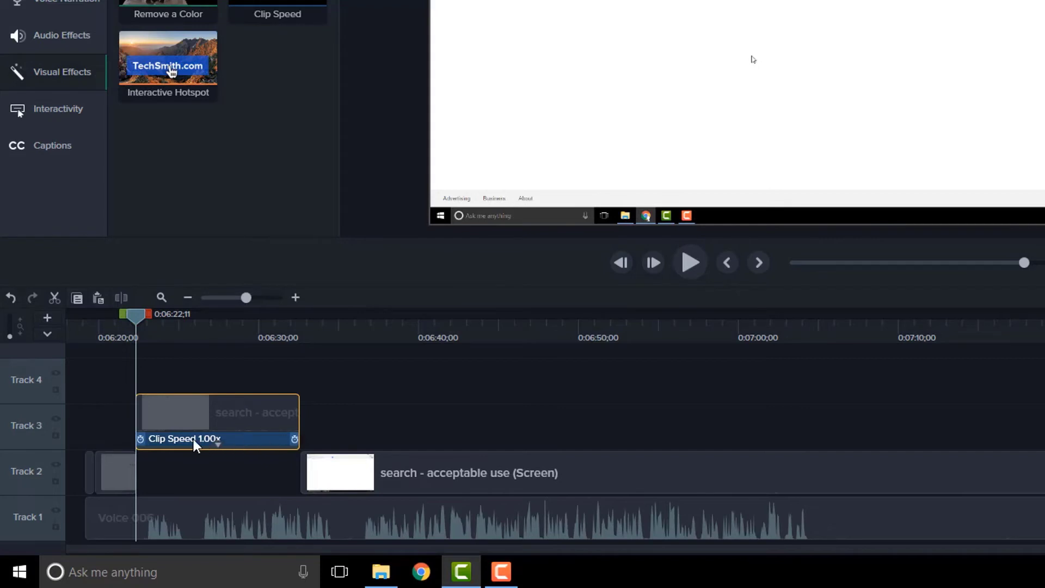
pyautogui.moveTo(294, 440); pyautogui.dragTo(221, 439)
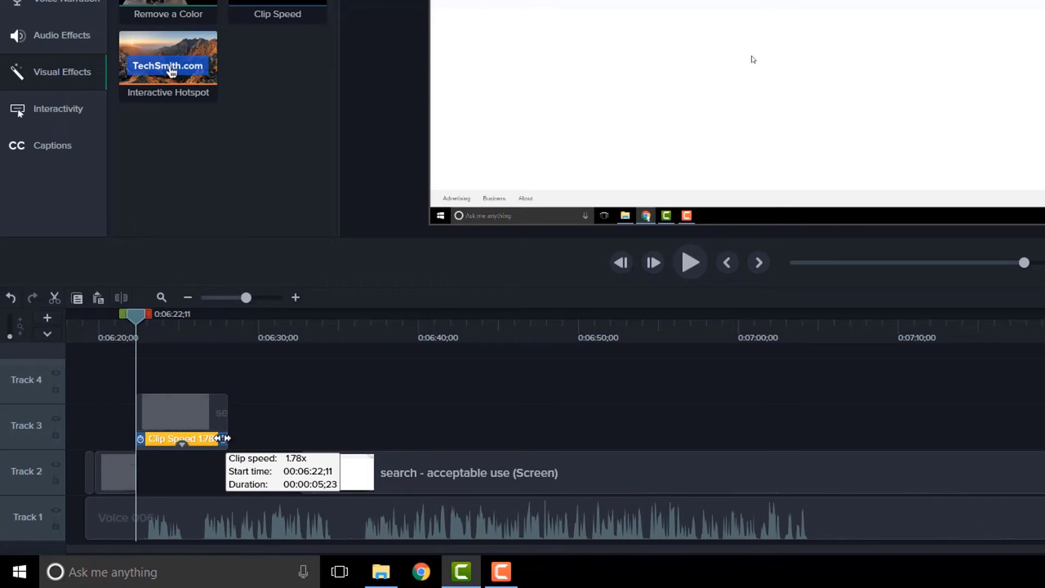
pyautogui.moveTo(222, 439); pyautogui.dragTo(177, 443)
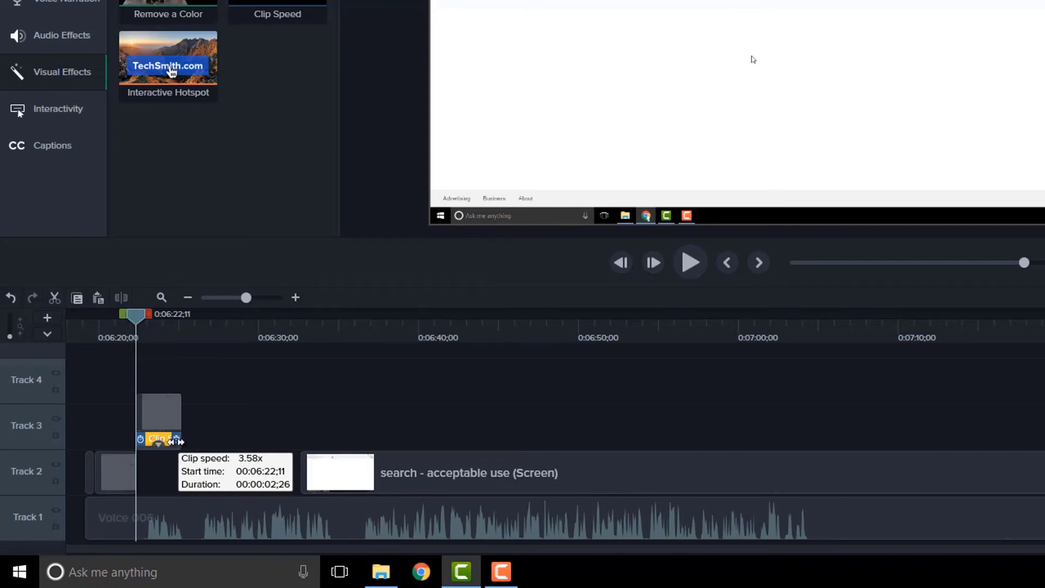
pyautogui.moveTo(174, 442); pyautogui.dragTo(178, 441)
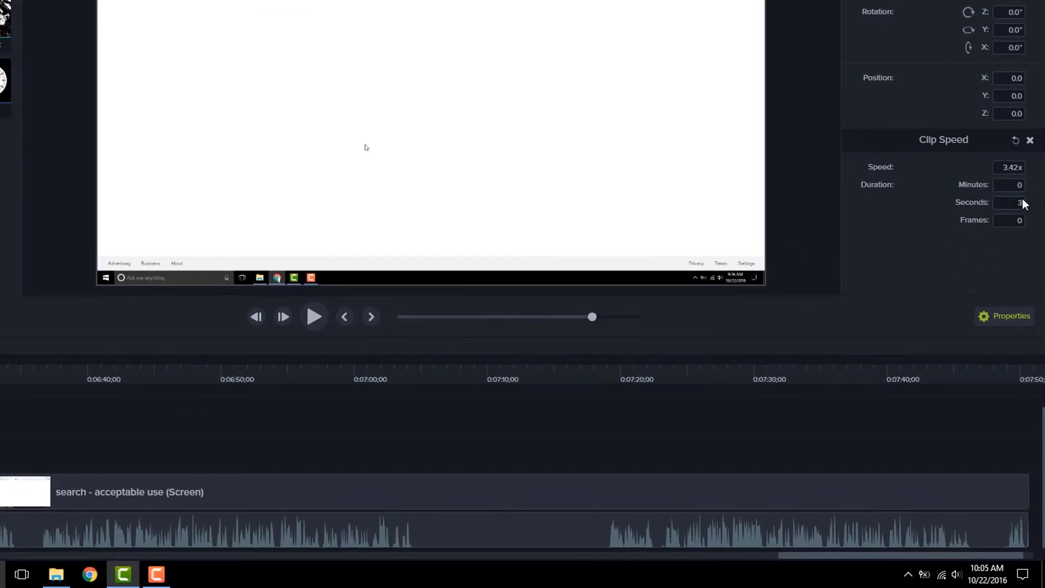
# - Set the Clip Speed duration to 2 seconds and play back the sped-up section from just before the clip
pyautogui.click(1015, 203)
pyautogui.write('2')
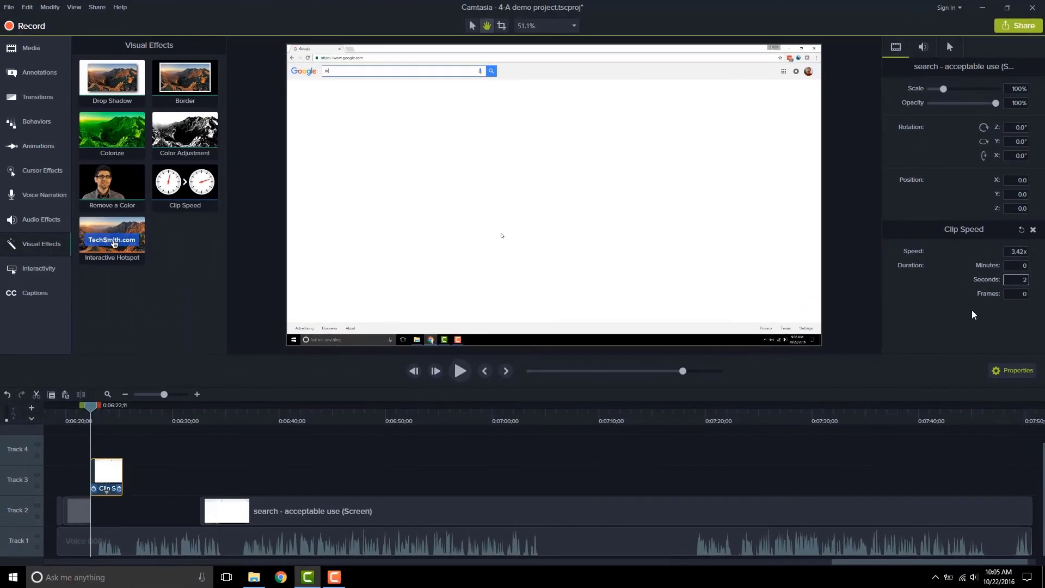
pyautogui.press('Return')
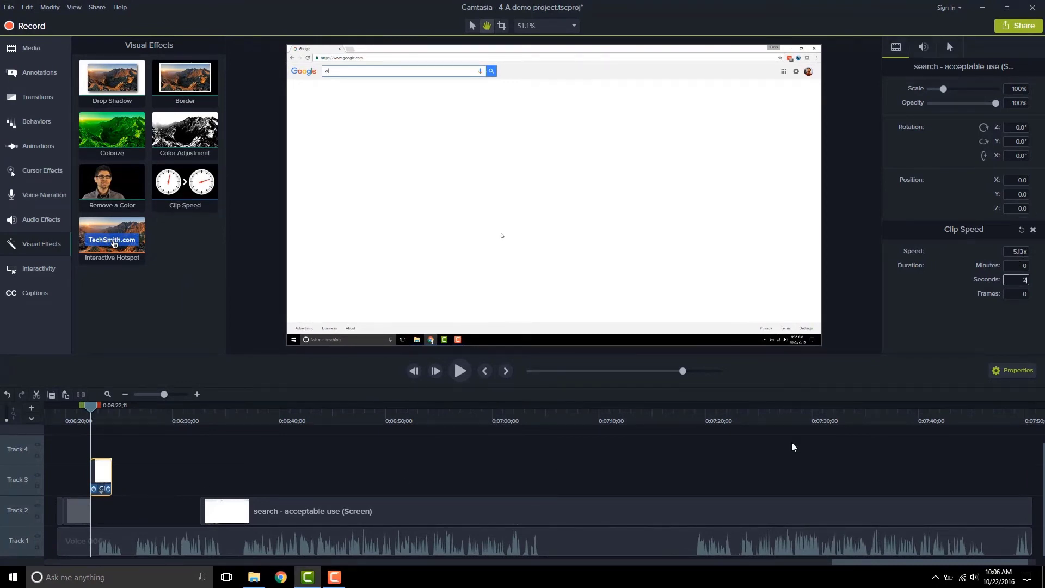
pyautogui.click(77, 422)
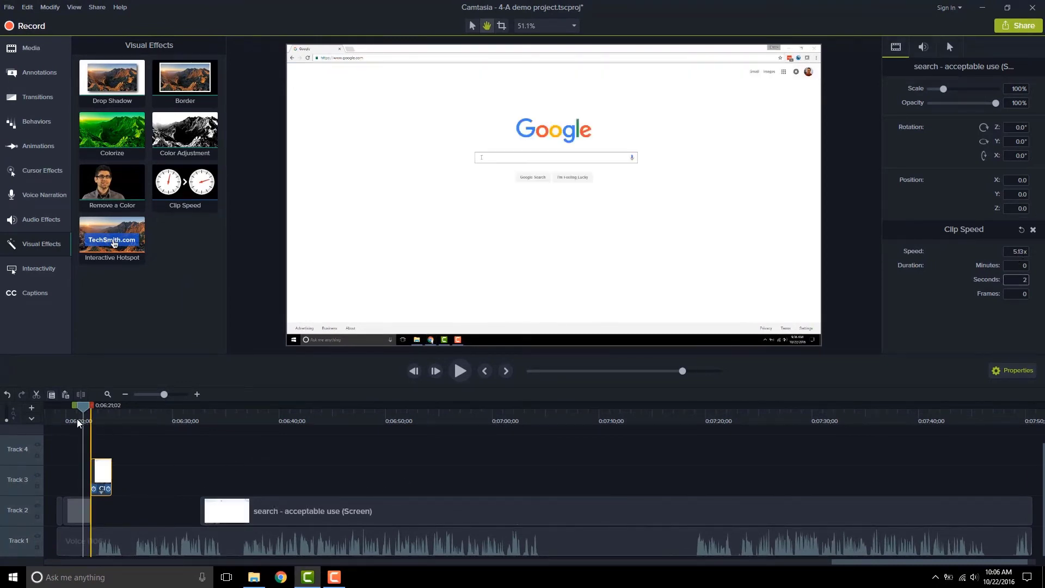
pyautogui.click(462, 372)
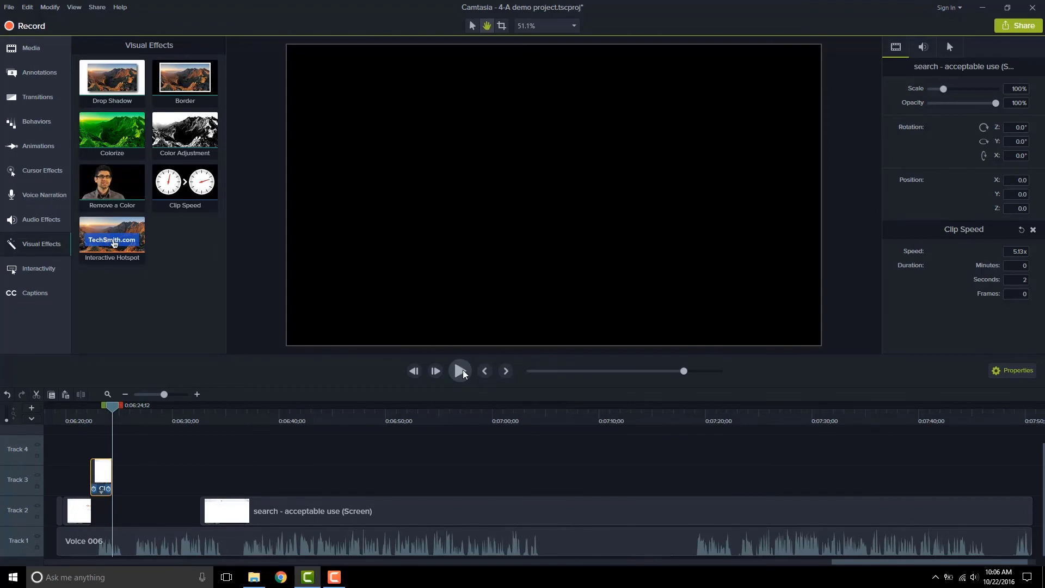
pyautogui.click(108, 423)
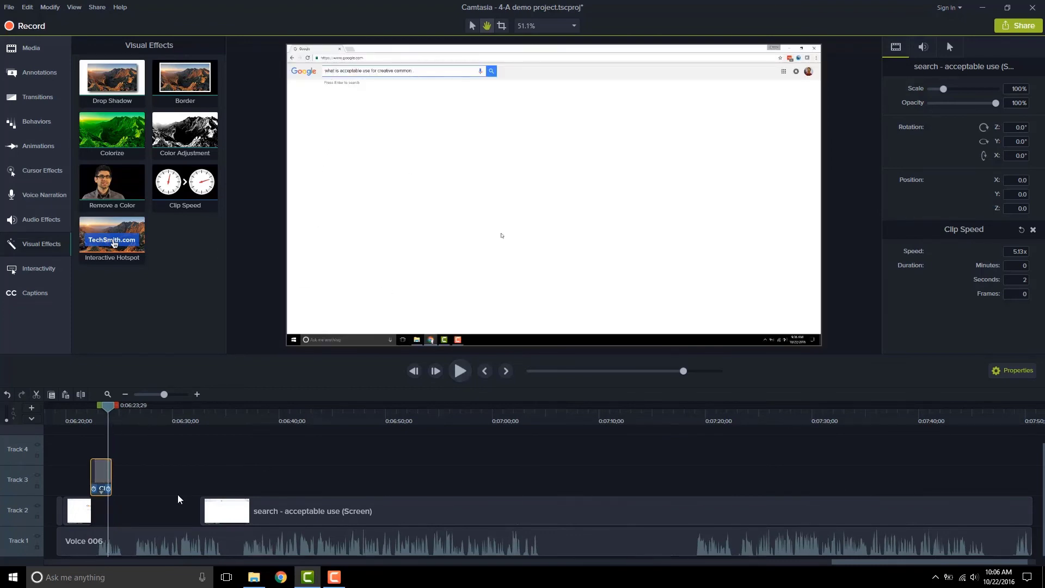
# - Set the Clip Speed duration to 3 seconds and scrub back through the Track 3 clip
pyautogui.doubleClick(1017, 280)
pyautogui.press('Tab')
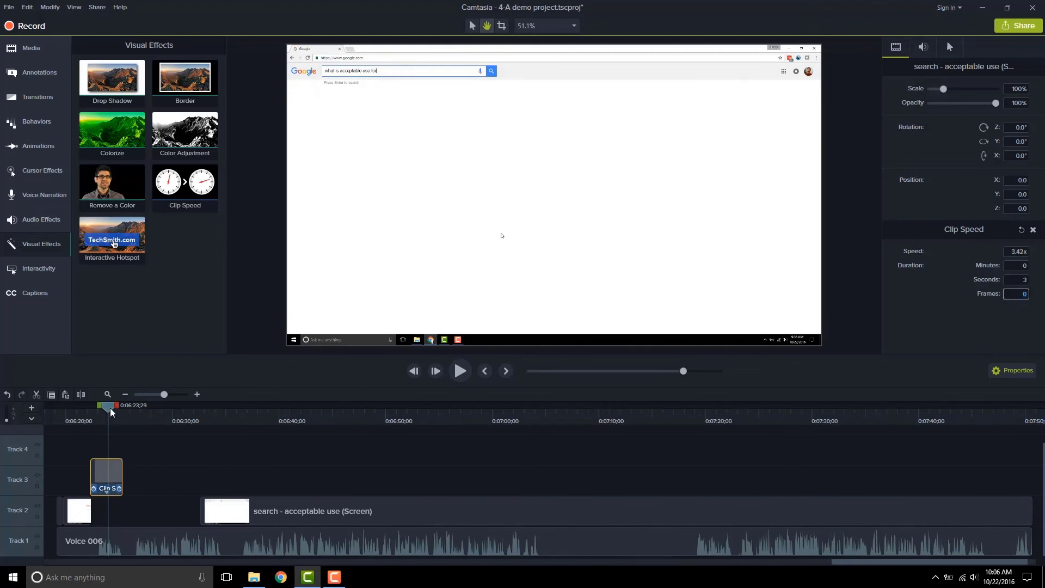
pyautogui.moveTo(110, 412); pyautogui.dragTo(99, 417)
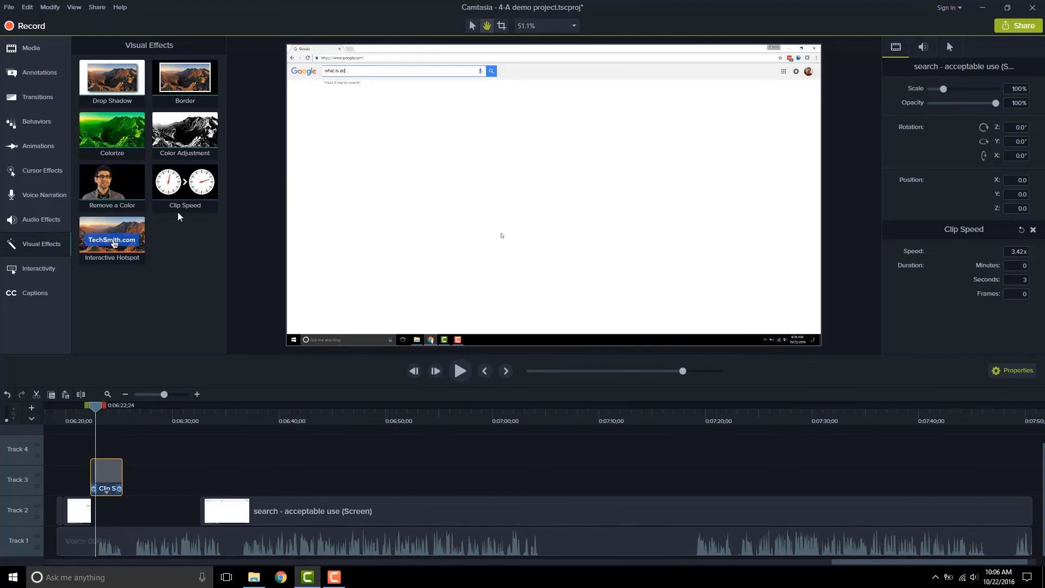
# - Set the Track 3 clip's speed to 2x in its Clip Speed properties and scrub through the result
pyautogui.click(193, 188)
pyautogui.click(108, 491)
pyautogui.doubleClick(1013, 250)
pyautogui.write('2x')
pyautogui.press('Return')
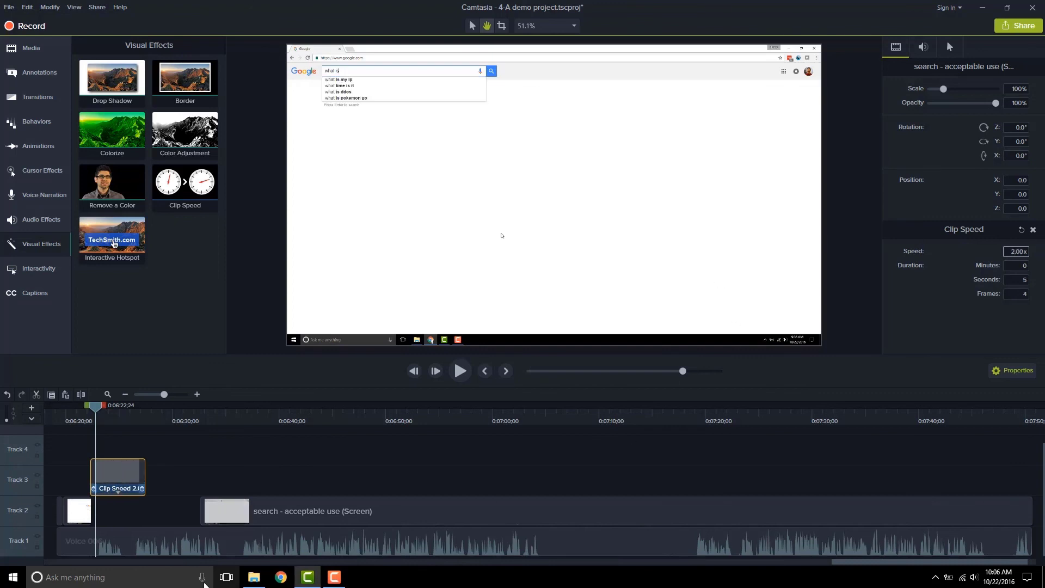
pyautogui.moveTo(100, 408); pyautogui.dragTo(140, 409)
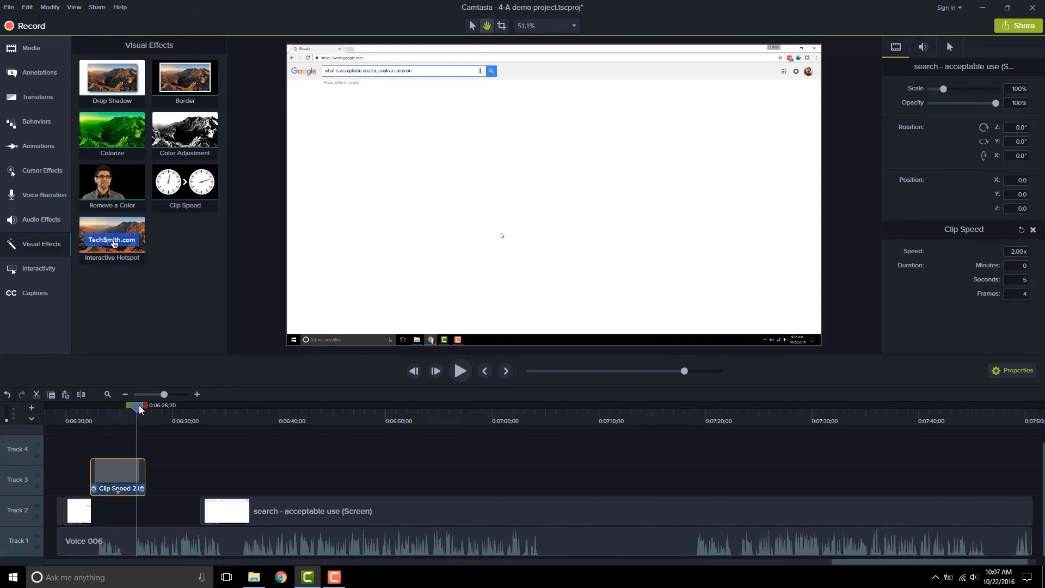
# - Open the Add Effect command's list of visual effects for the Track 3 clip
pyautogui.click(43, 8)
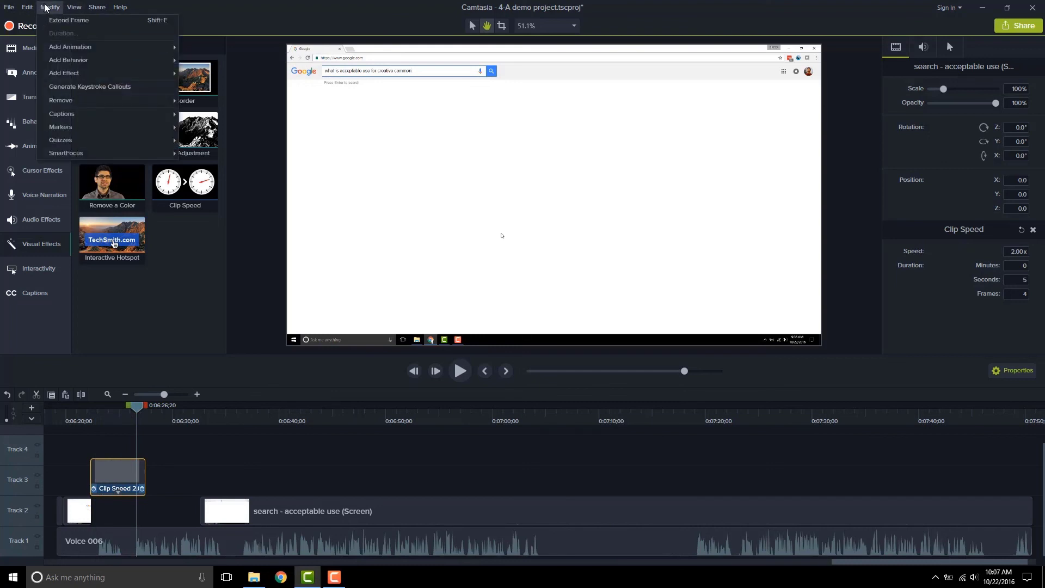
pyautogui.moveTo(67, 73)
pyautogui.moveTo(211, 73)
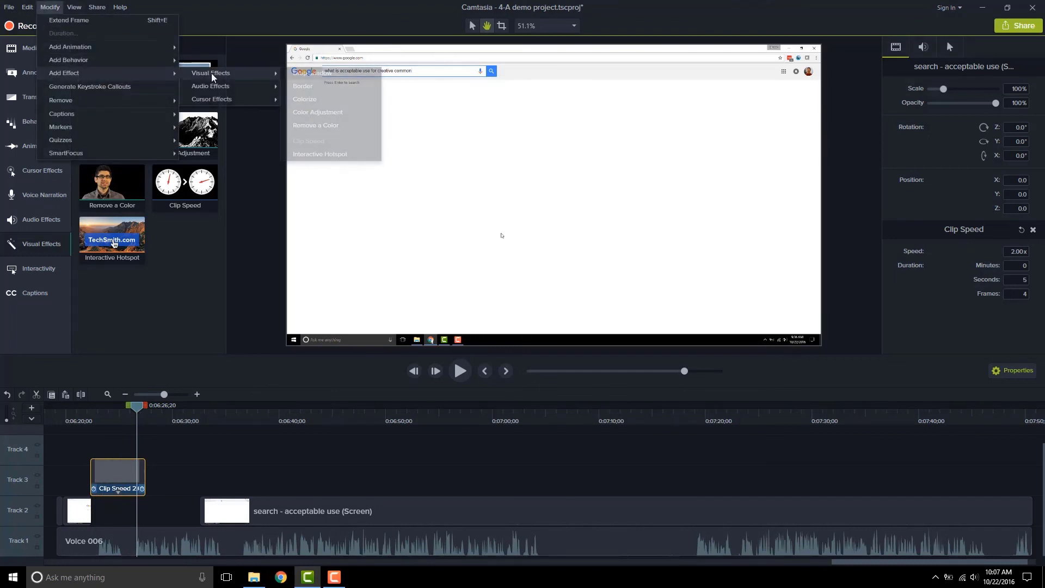